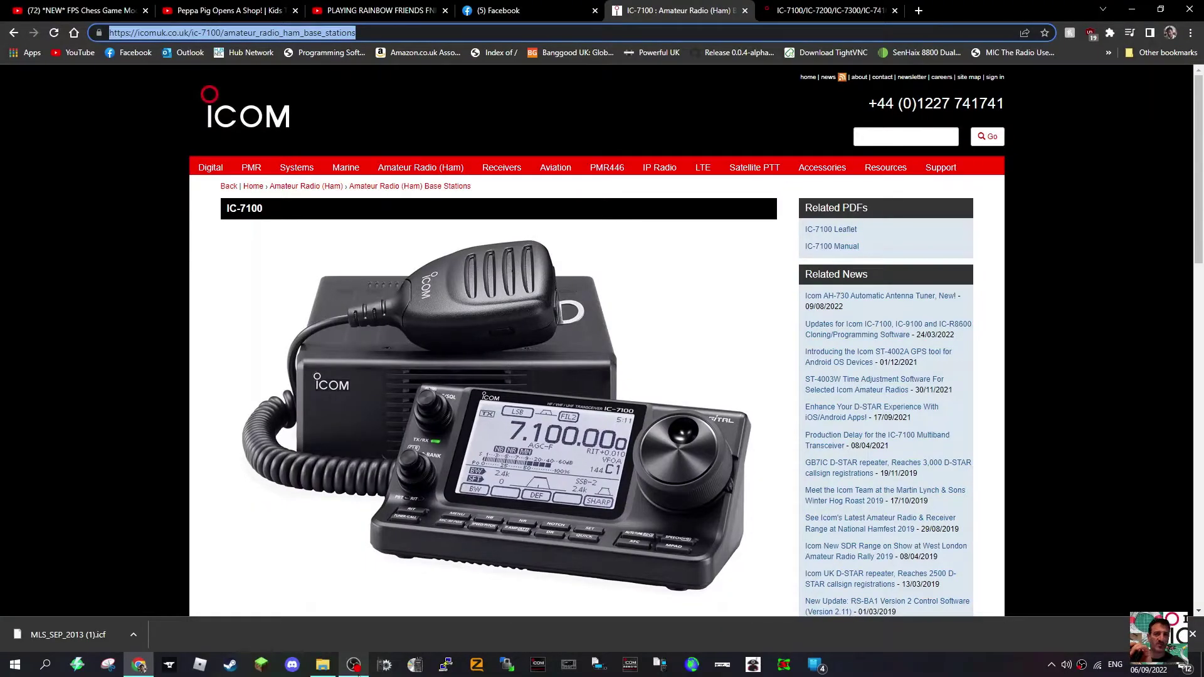
Open USB Drive (E:)'s IC-7100\Setting folder, showing MLS_SEP_2013.icf, and move the window aside
{"action": "left_click", "coordinate": [323, 664]}
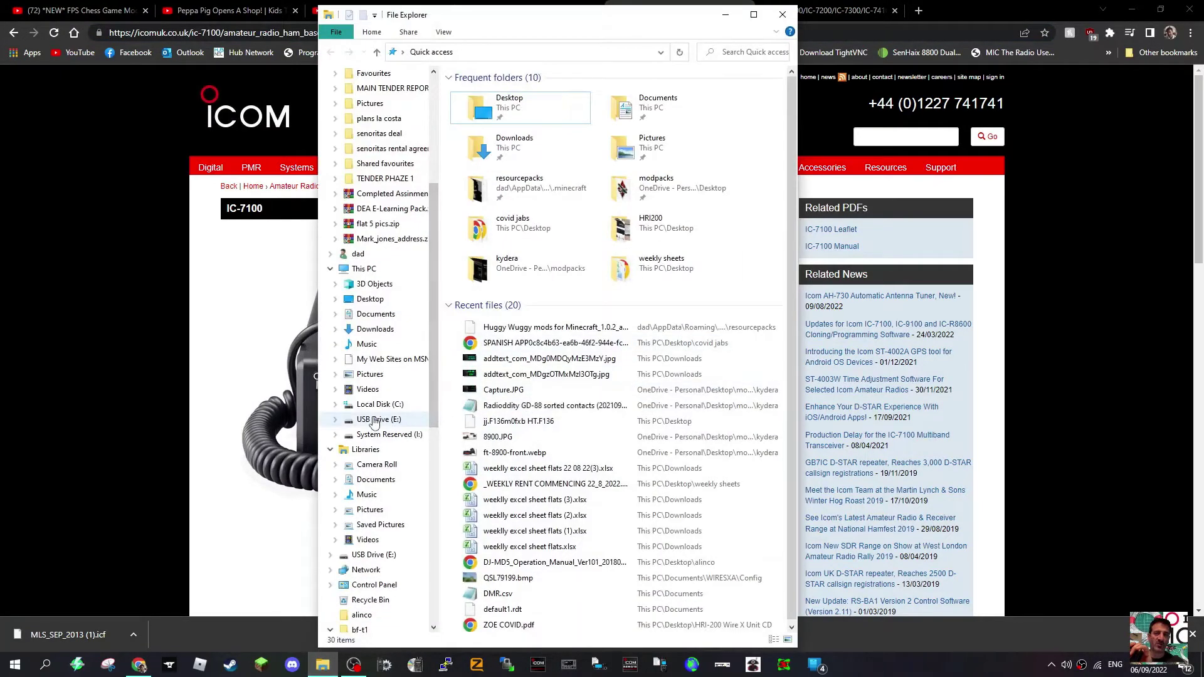
{"action": "left_click", "coordinate": [374, 419]}
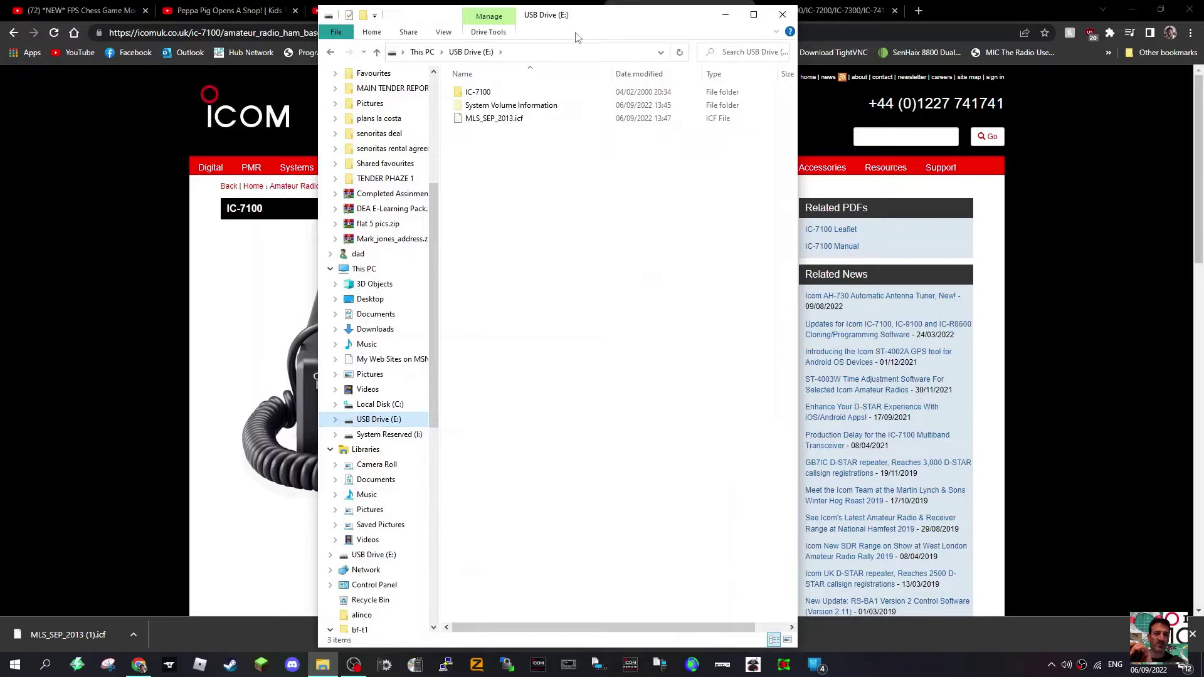
{"action": "double_click", "coordinate": [478, 92]}
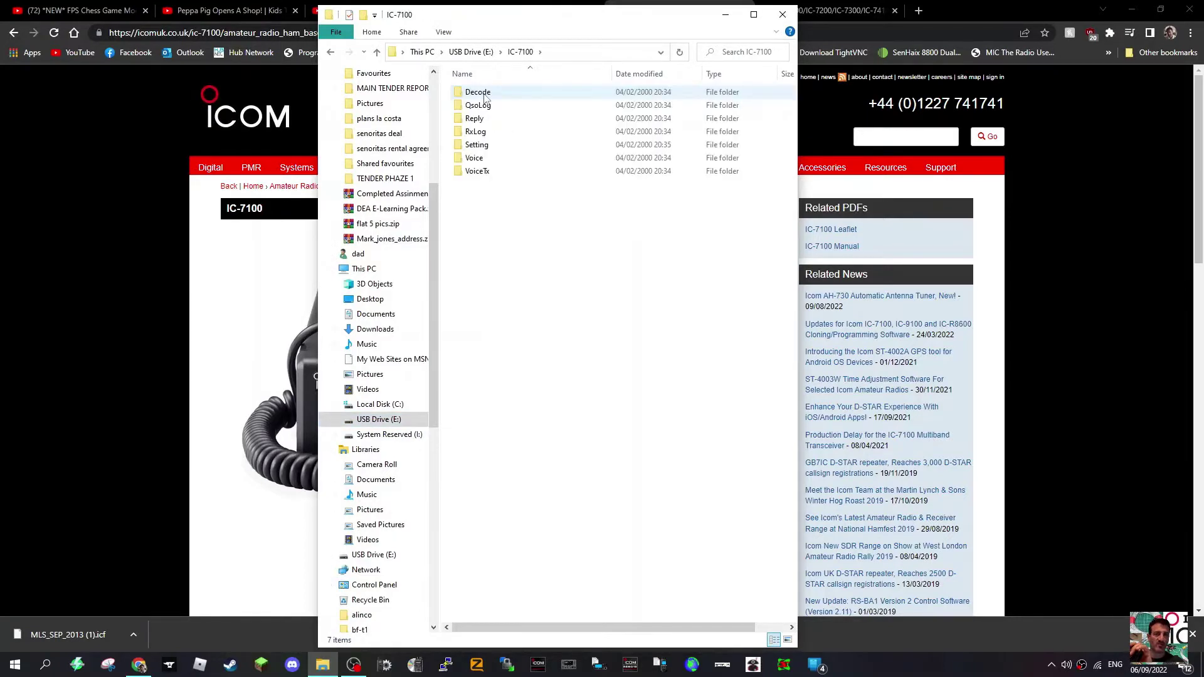
{"action": "double_click", "coordinate": [490, 145]}
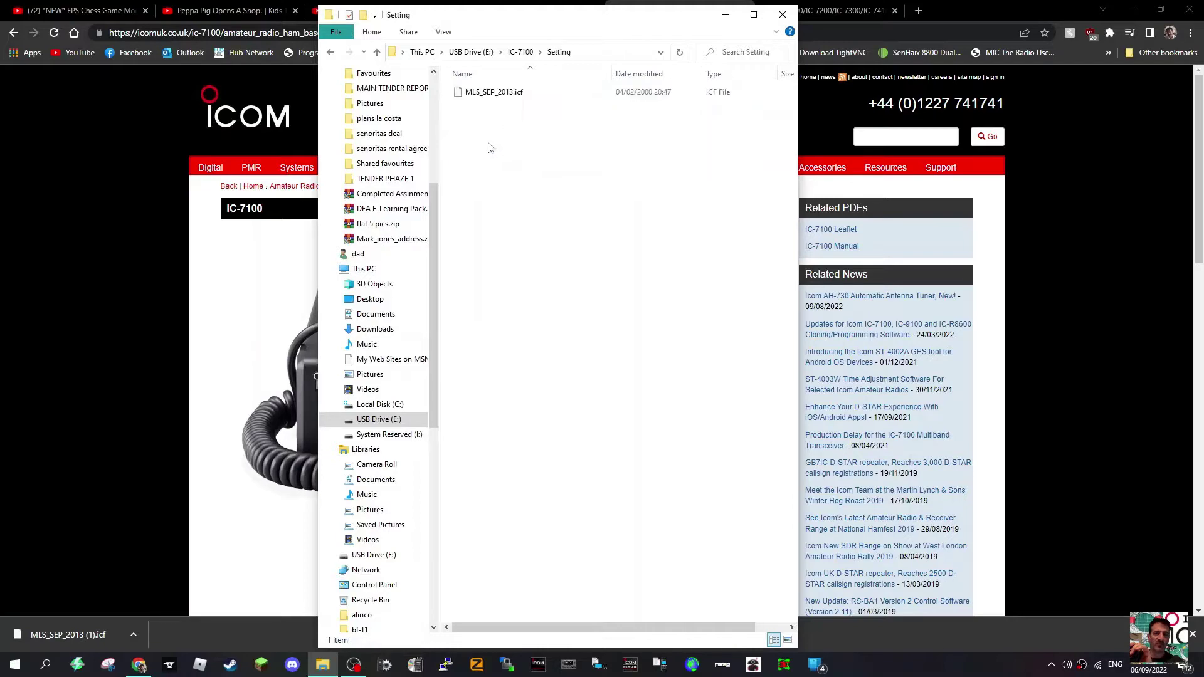
{"action": "left_click_drag", "start_coordinate": [606, 39], "coordinate": [548, 60]}
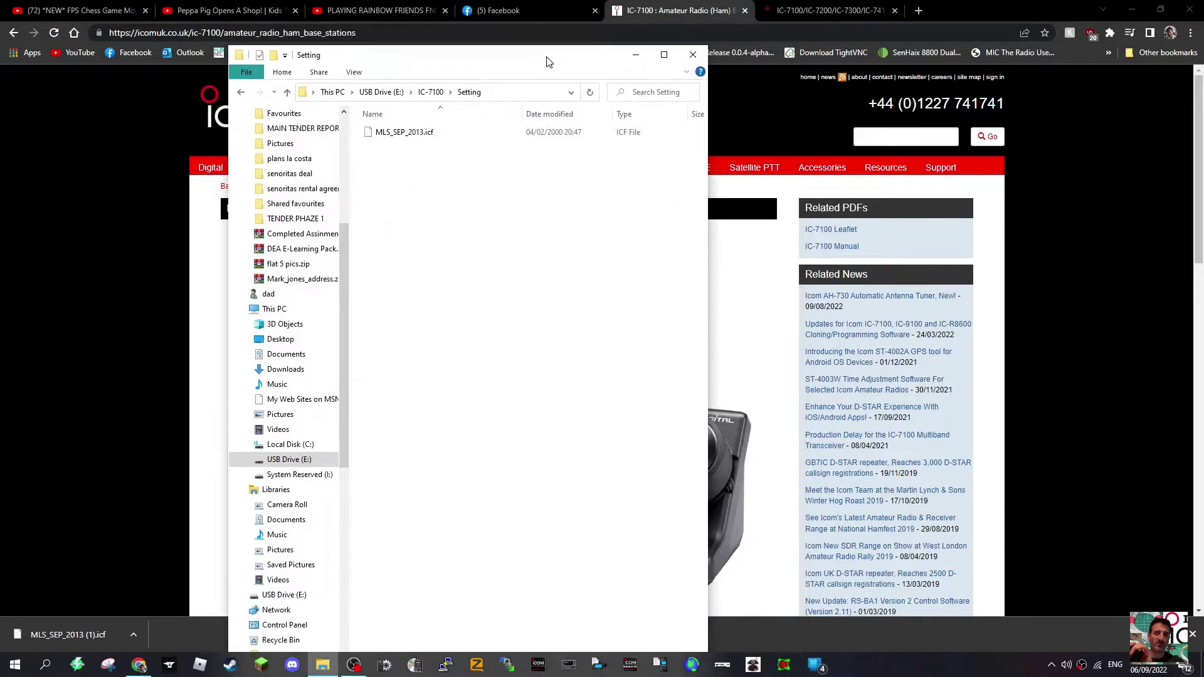
Download the friend's ML&S_SEP_2013.icf Messenger attachment again and recheck the E: IC-7100\Setting folder
{"action": "left_click", "coordinate": [496, 11]}
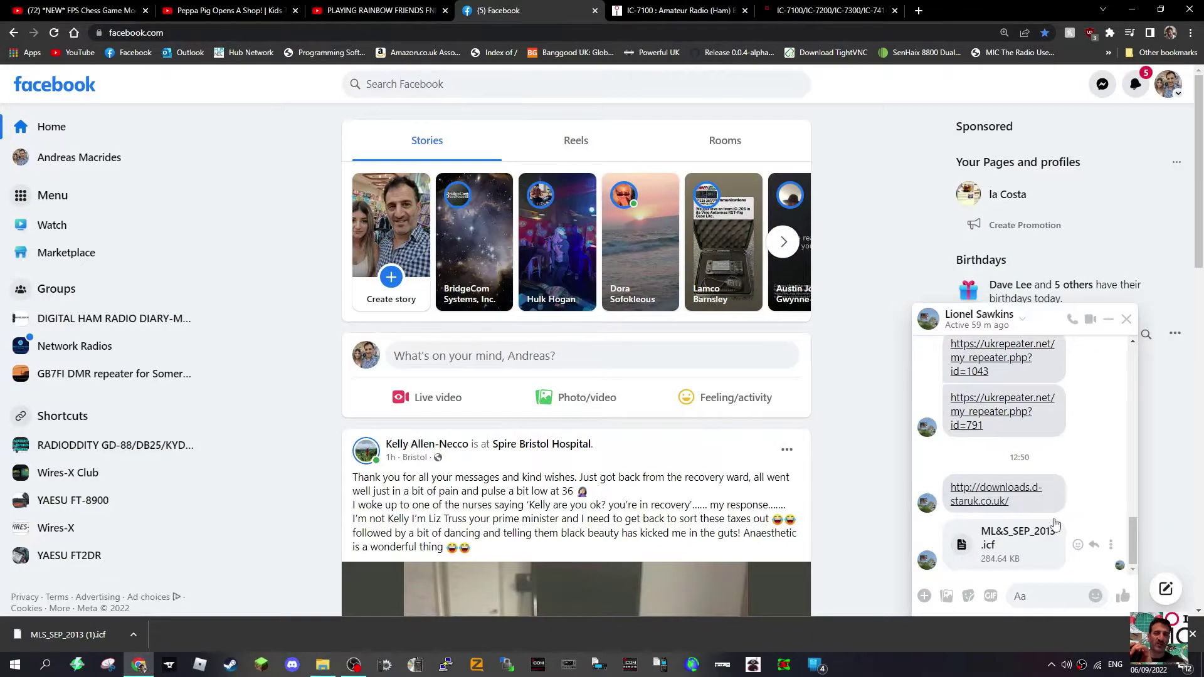
{"action": "left_click", "coordinate": [1010, 542]}
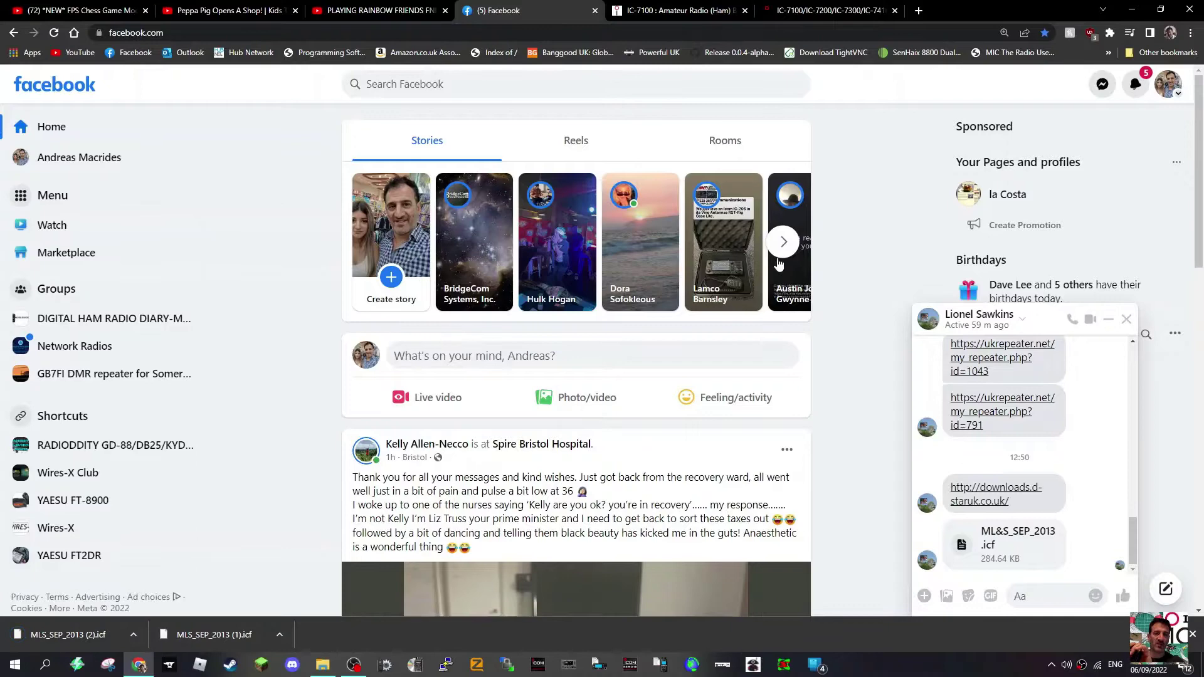
{"action": "left_click", "coordinate": [324, 663]}
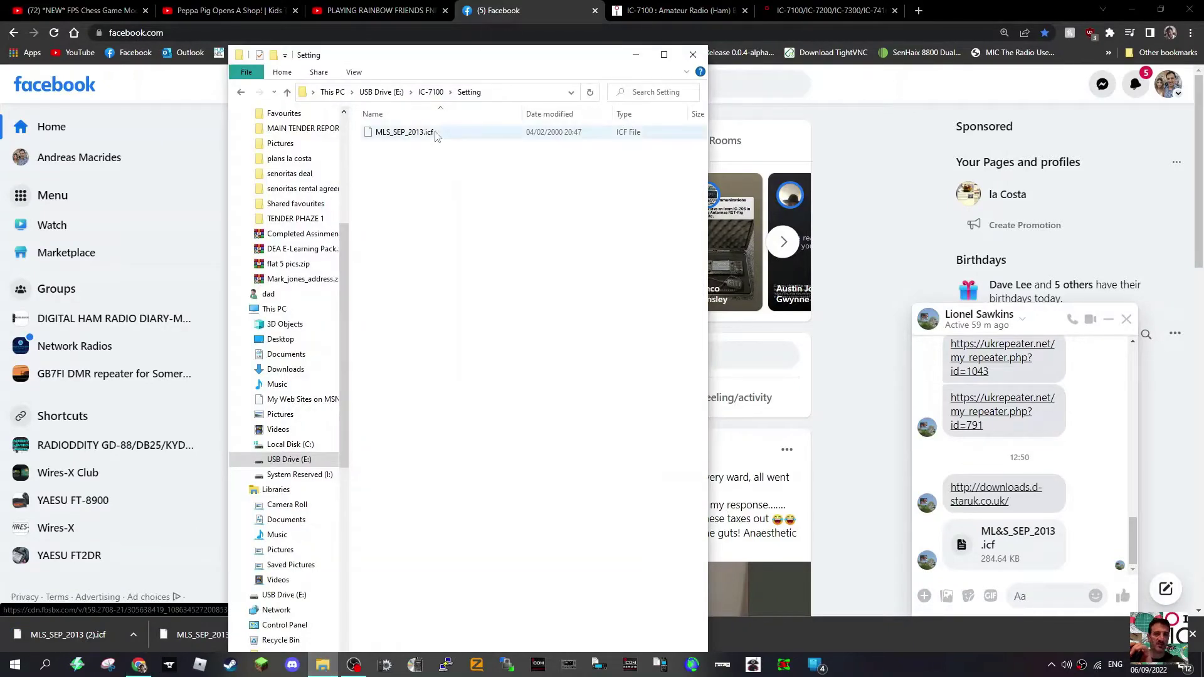
{"action": "left_click", "coordinate": [287, 92]}
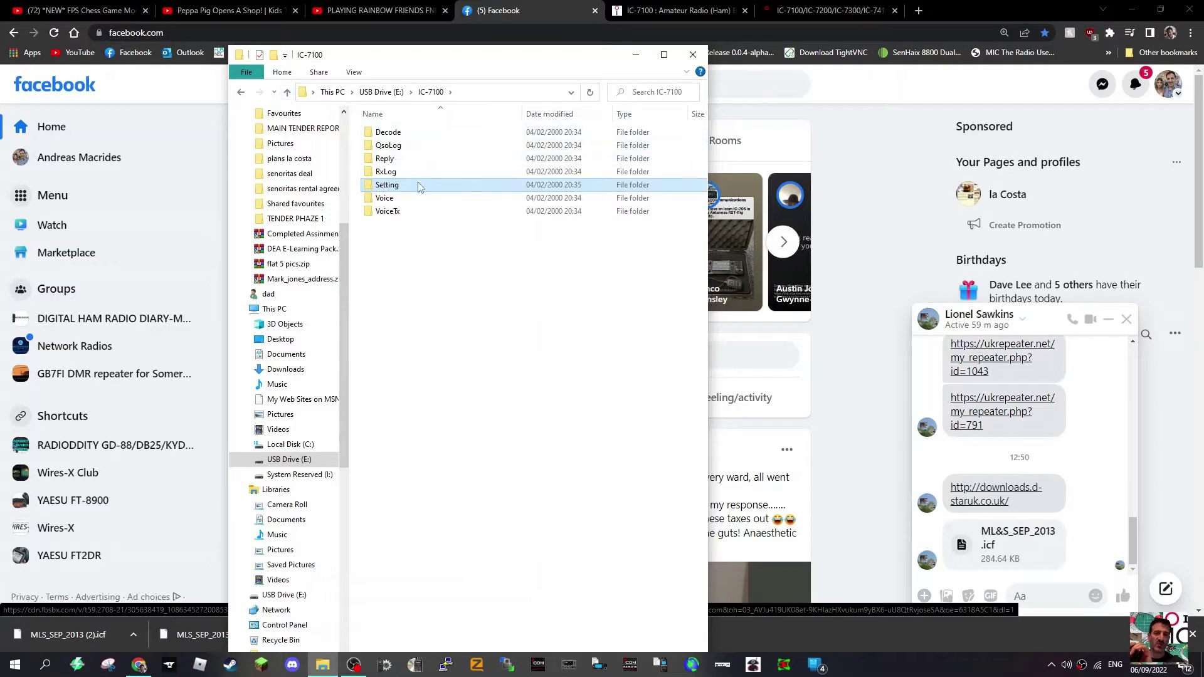
{"action": "double_click", "coordinate": [387, 185]}
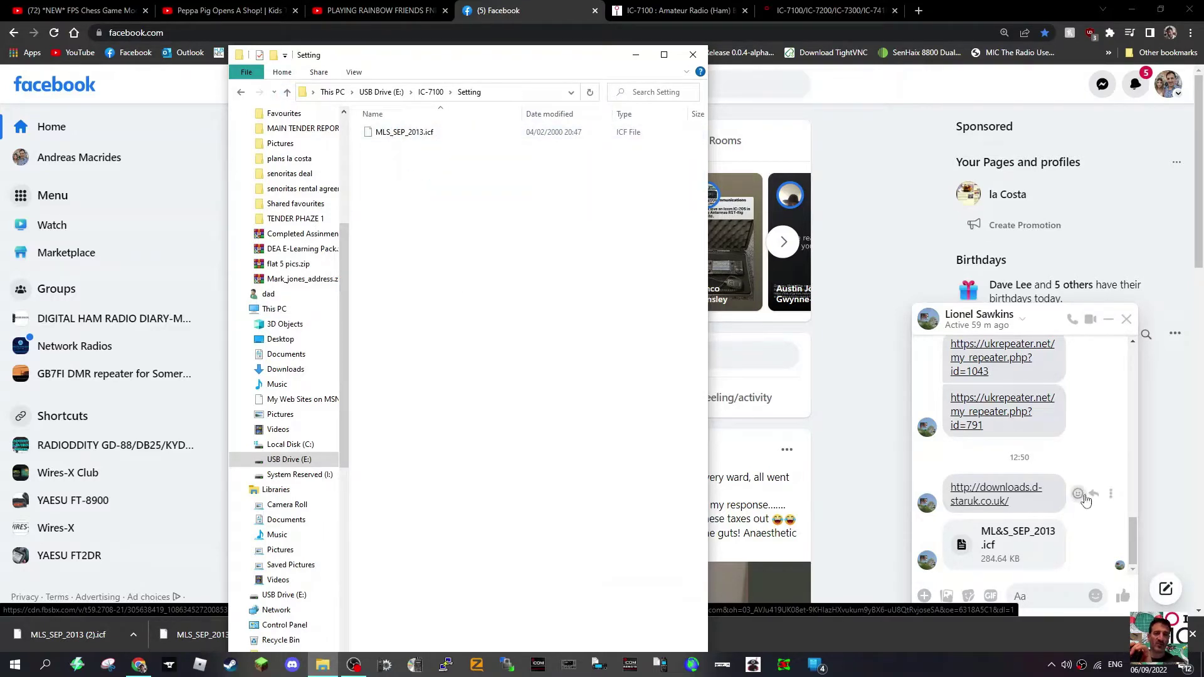
{"action": "left_click", "coordinate": [134, 635]}
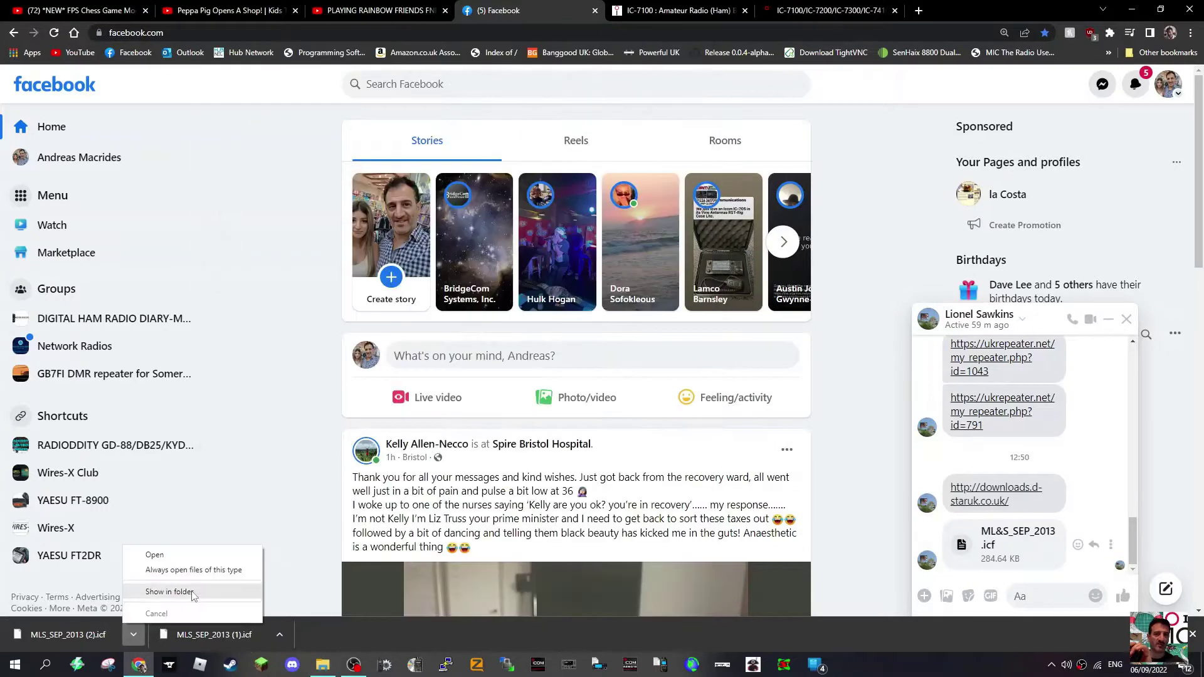
Copy MLS_SEP_2013.icf from Downloads onto USB Drive (E:), replacing the existing copy there
{"action": "left_click", "coordinate": [169, 592]}
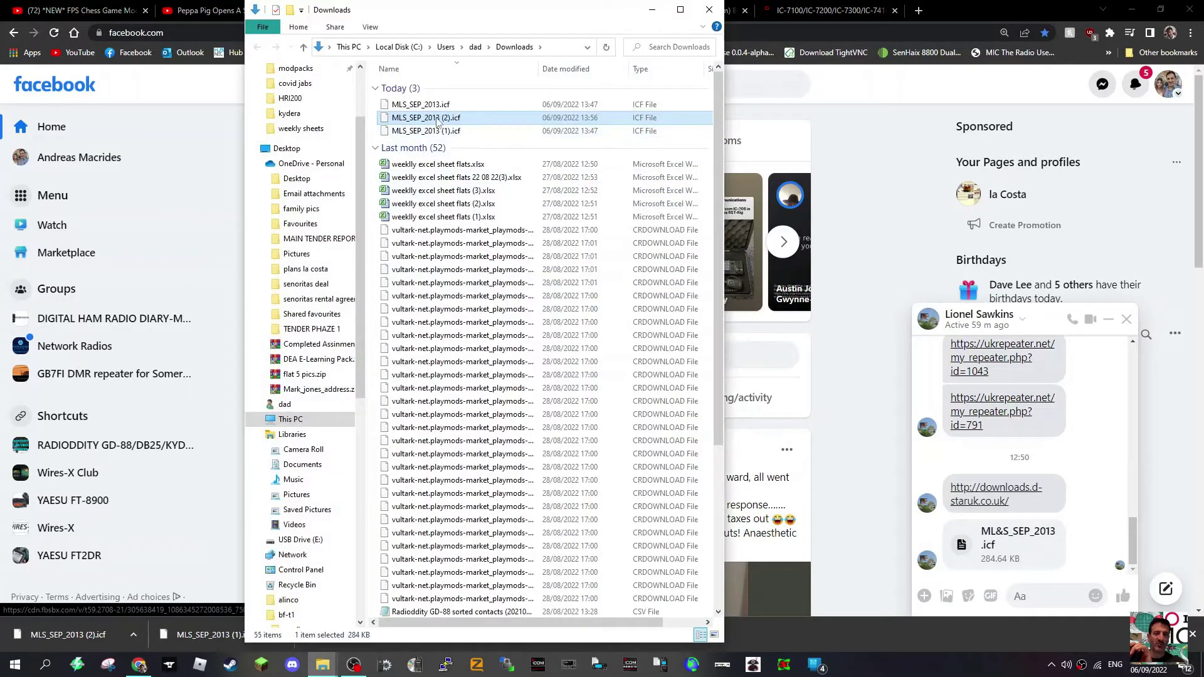
{"action": "right_click", "coordinate": [437, 105]}
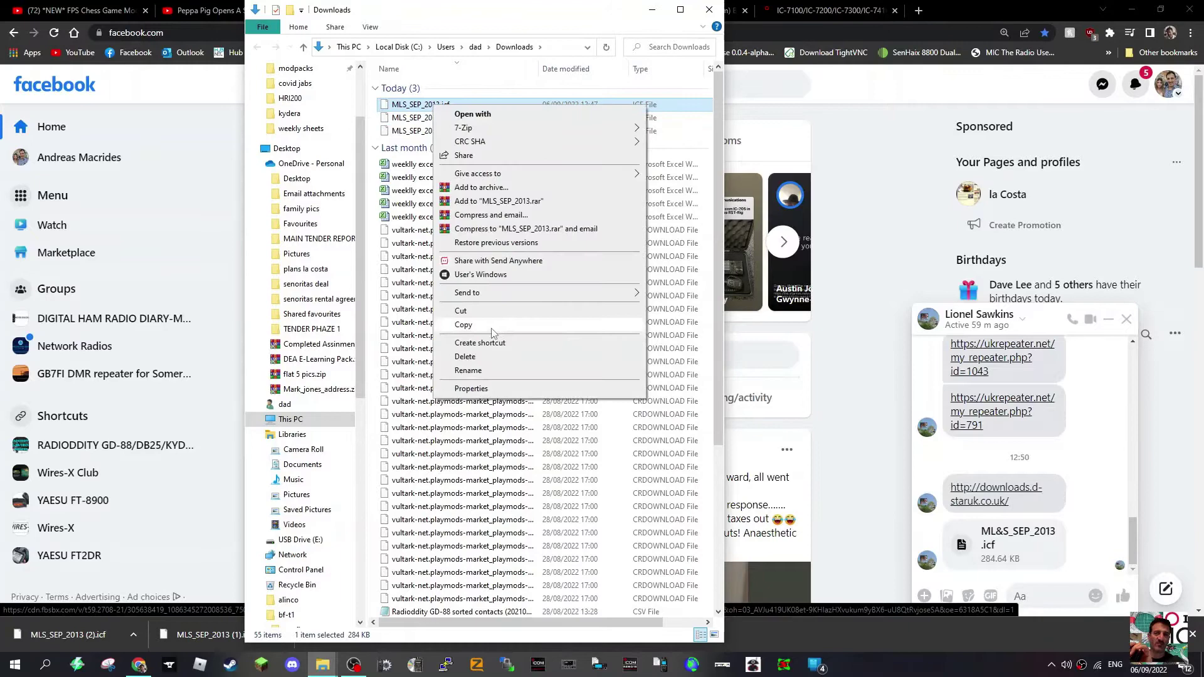
{"action": "left_click", "coordinate": [492, 329]}
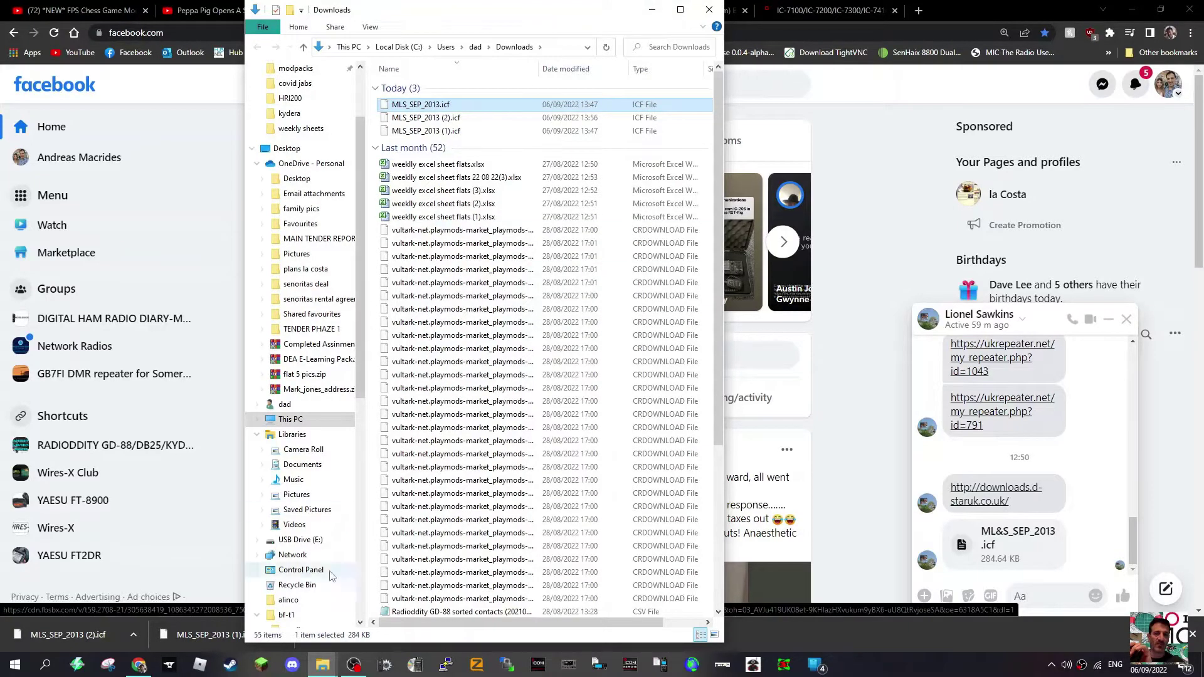
{"action": "left_click", "coordinate": [302, 541]}
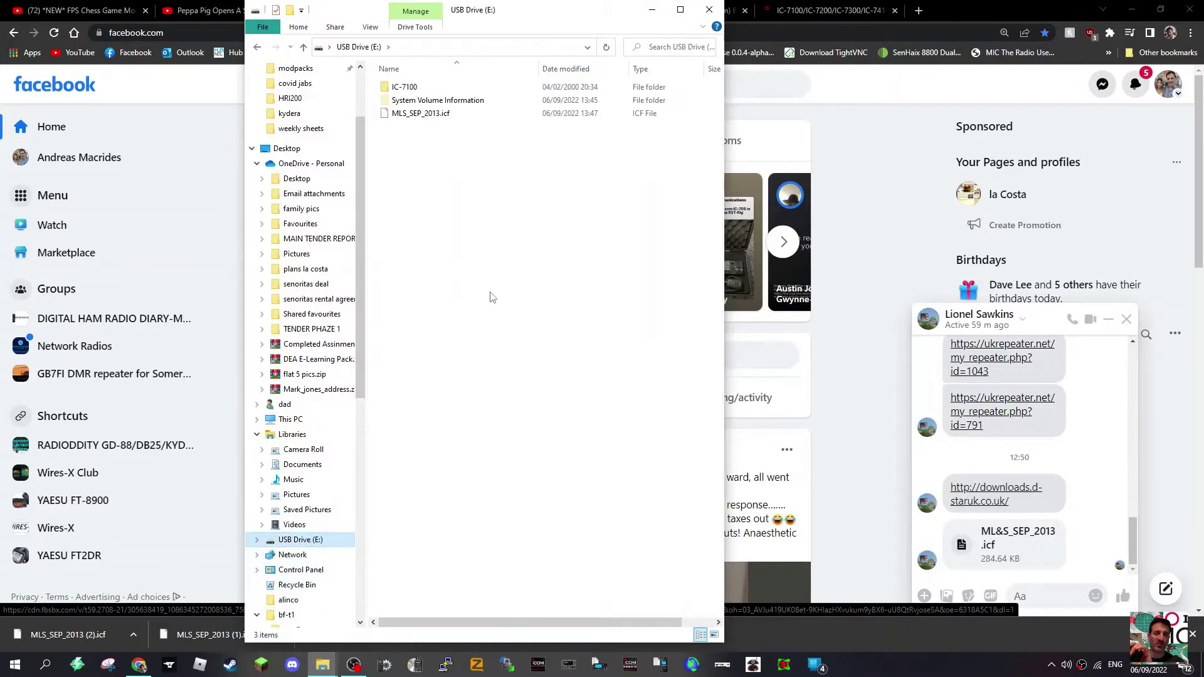
{"action": "right_click", "coordinate": [480, 268]}
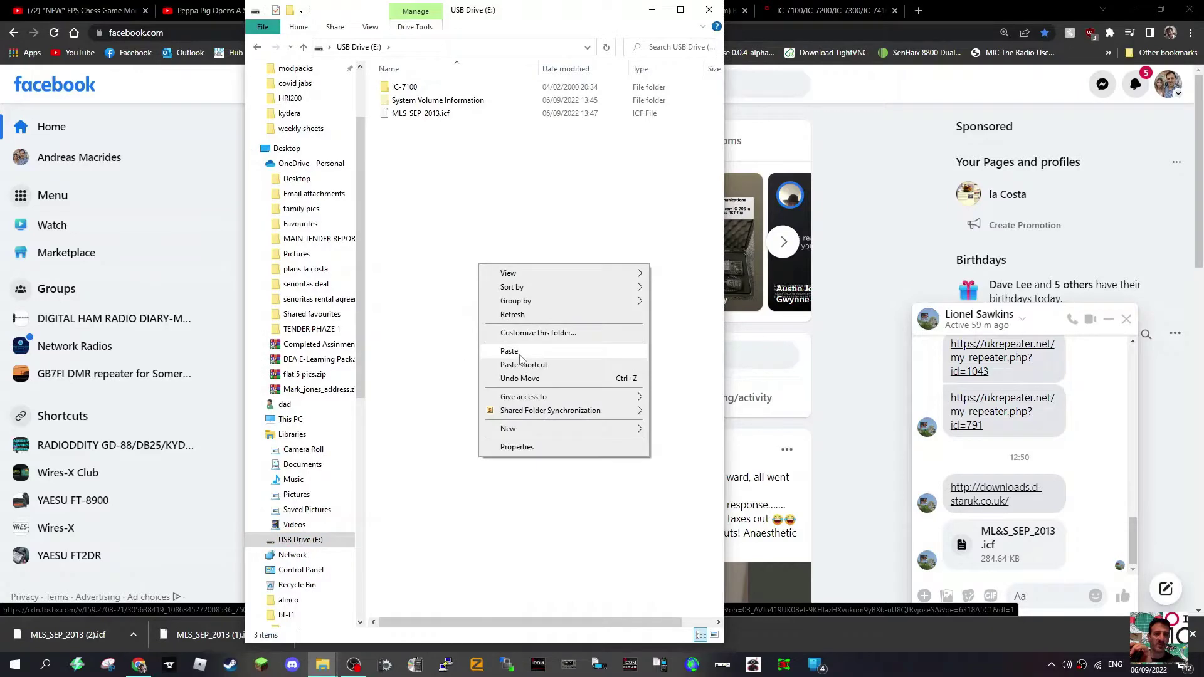
{"action": "left_click", "coordinate": [510, 352]}
{"action": "left_click", "coordinate": [321, 251]}
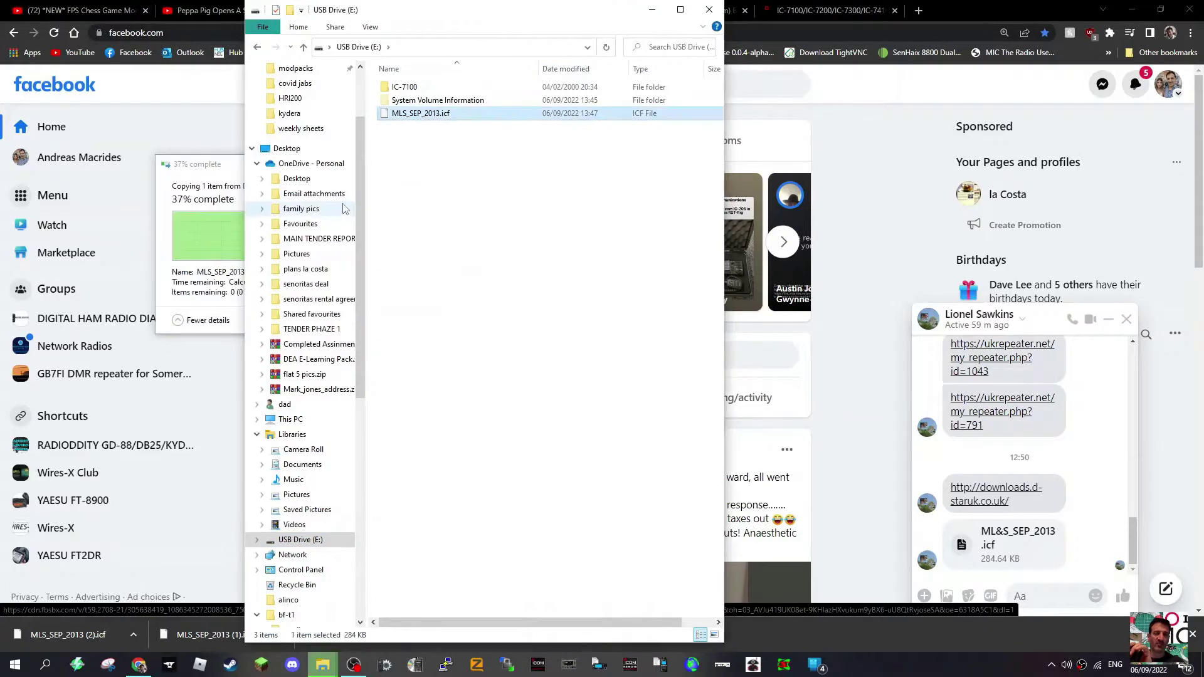
{"action": "left_click_drag", "start_coordinate": [437, 119], "coordinate": [412, 91]}
Look inside IC-7100\Setting, then return to the USB drive's top level
{"action": "double_click", "coordinate": [412, 92]}
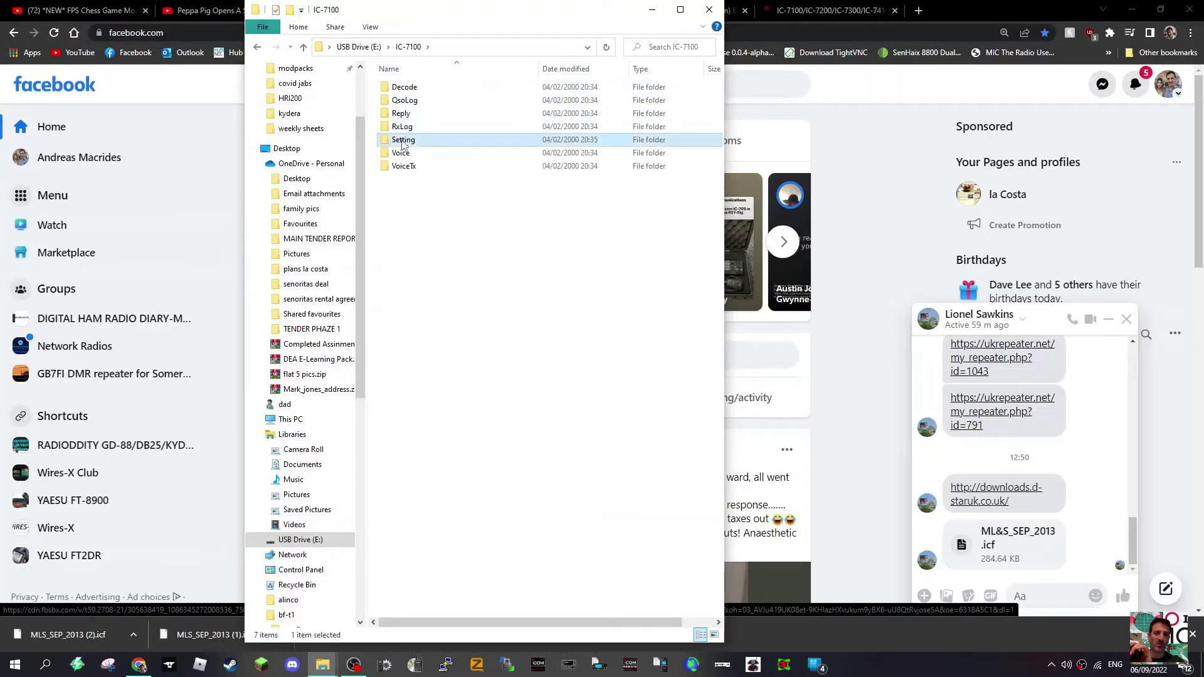
{"action": "double_click", "coordinate": [403, 140]}
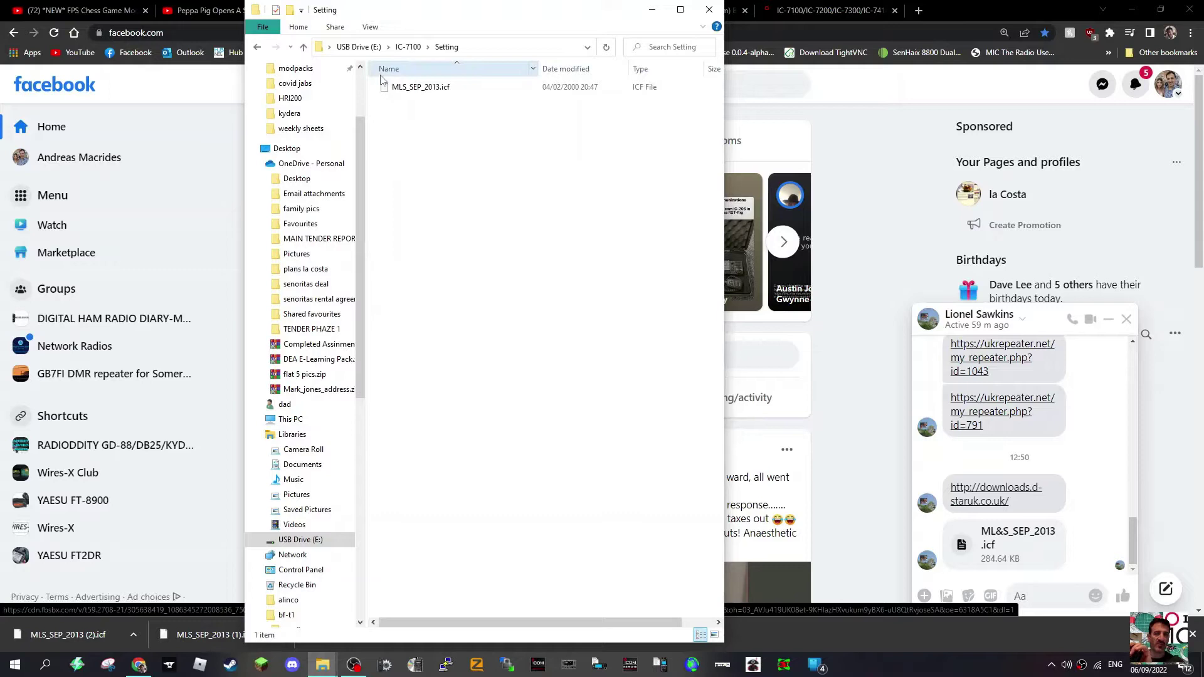
{"action": "left_click", "coordinate": [304, 47]}
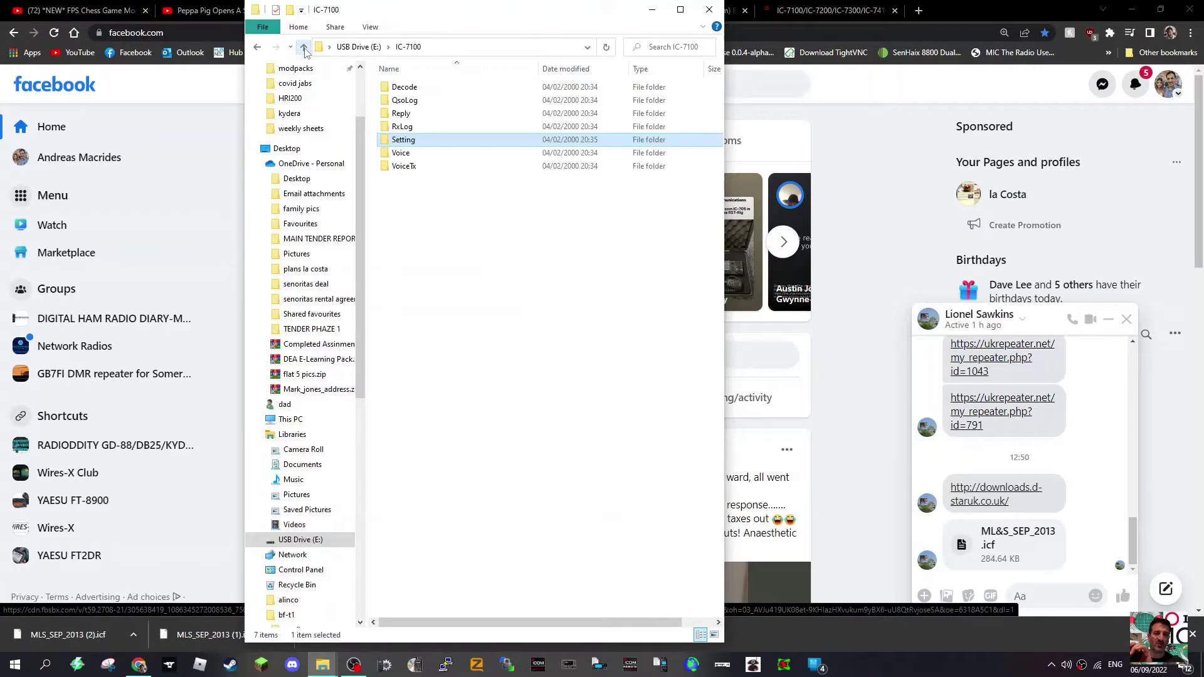
{"action": "left_click", "coordinate": [304, 48]}
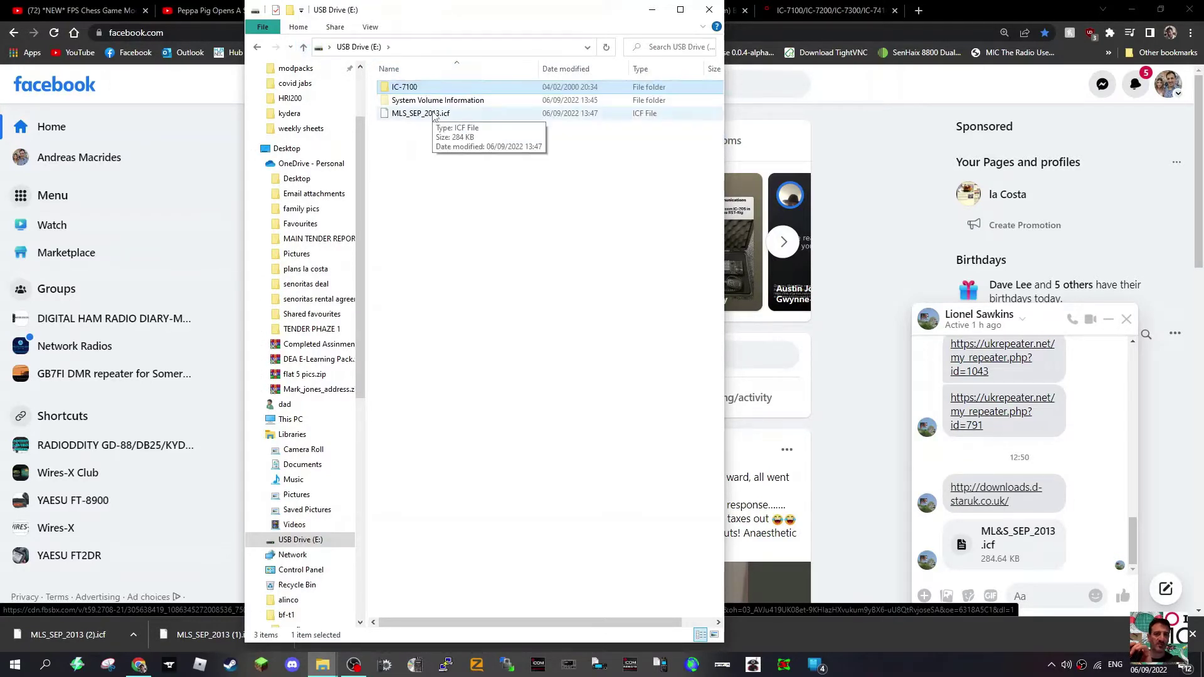
Move MLS_SEP_2013.icf into IC-7100, then into its Setting subfolder, and open Setting to check it
{"action": "left_click_drag", "start_coordinate": [410, 112], "coordinate": [426, 90]}
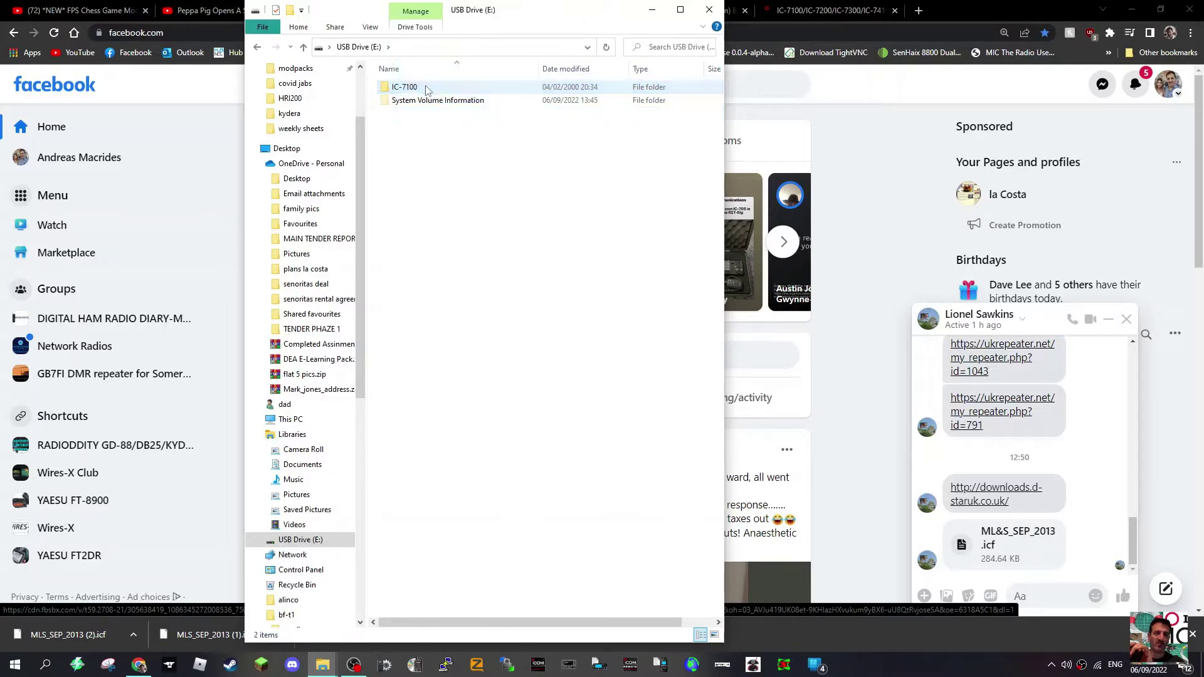
{"action": "double_click", "coordinate": [426, 90]}
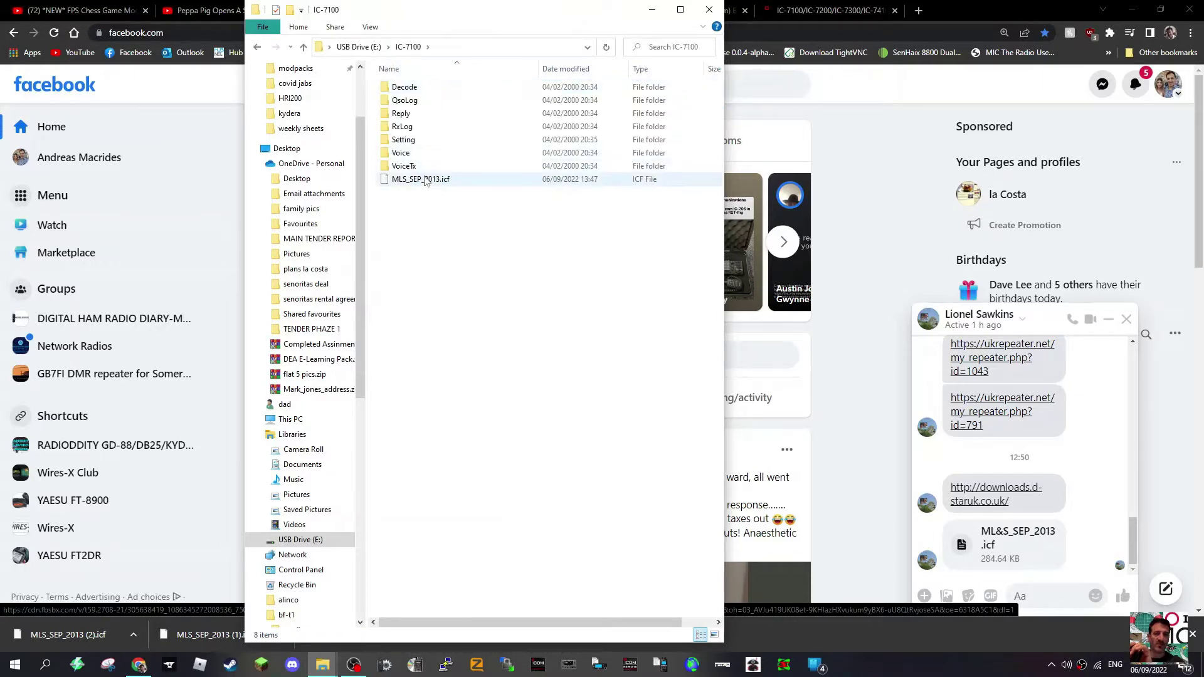
{"action": "left_click", "coordinate": [425, 186]}
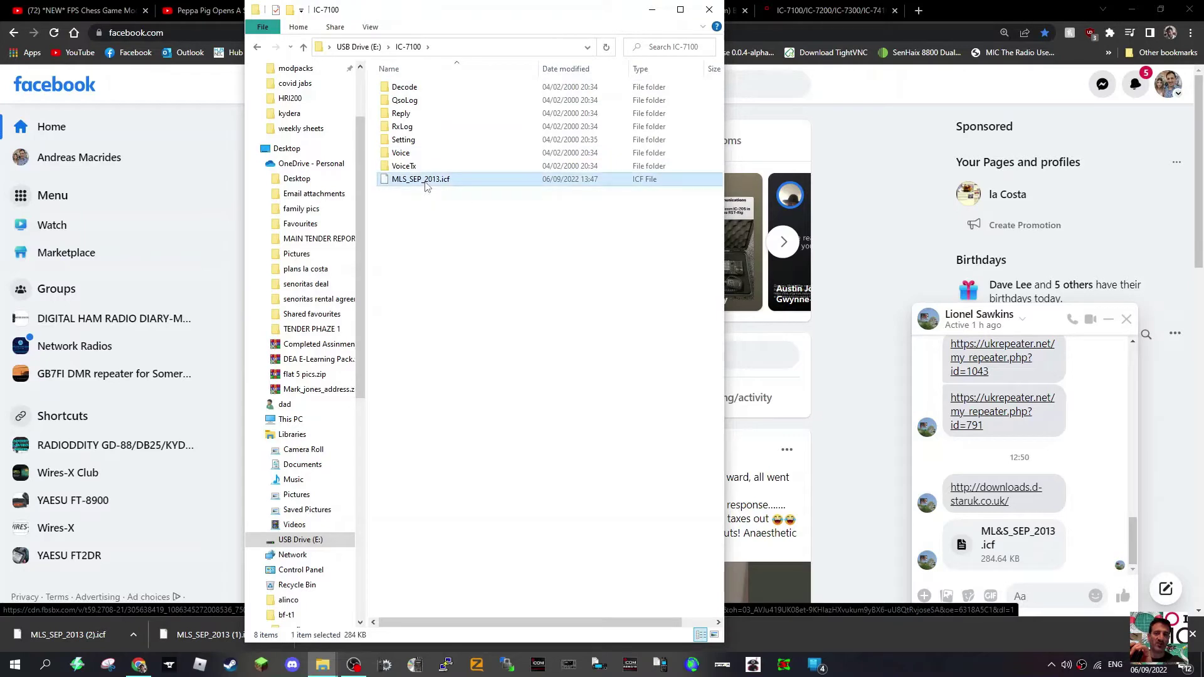
{"action": "left_click_drag", "start_coordinate": [425, 186], "coordinate": [411, 140]}
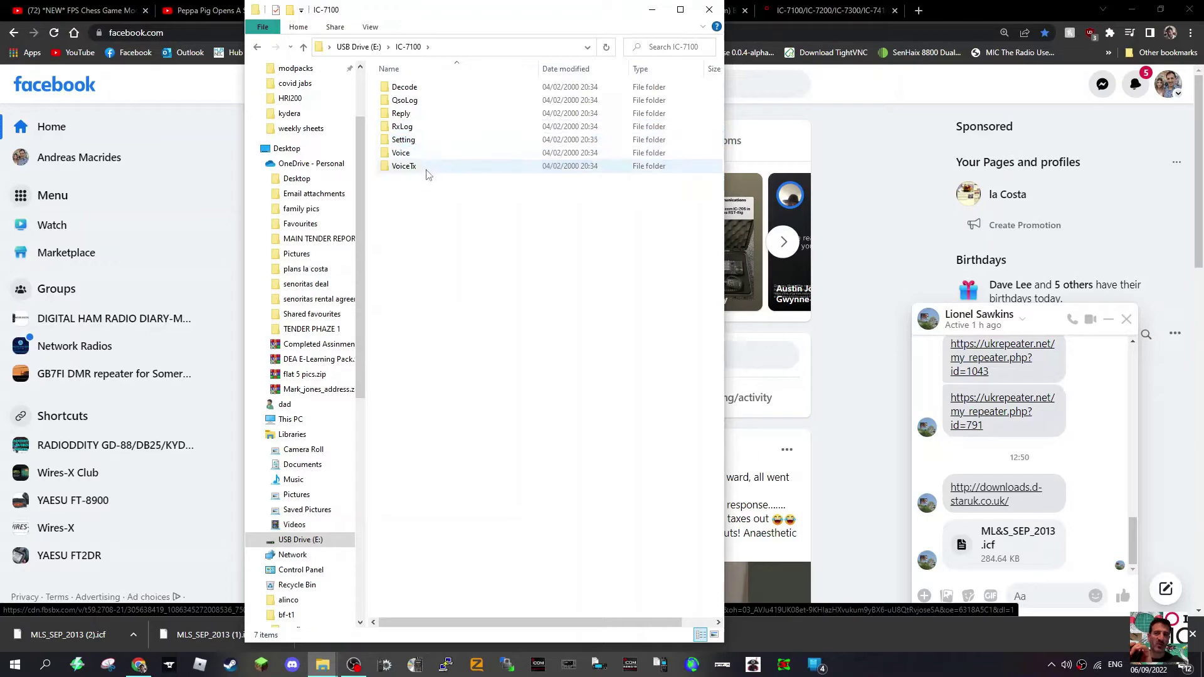
{"action": "double_click", "coordinate": [404, 140]}
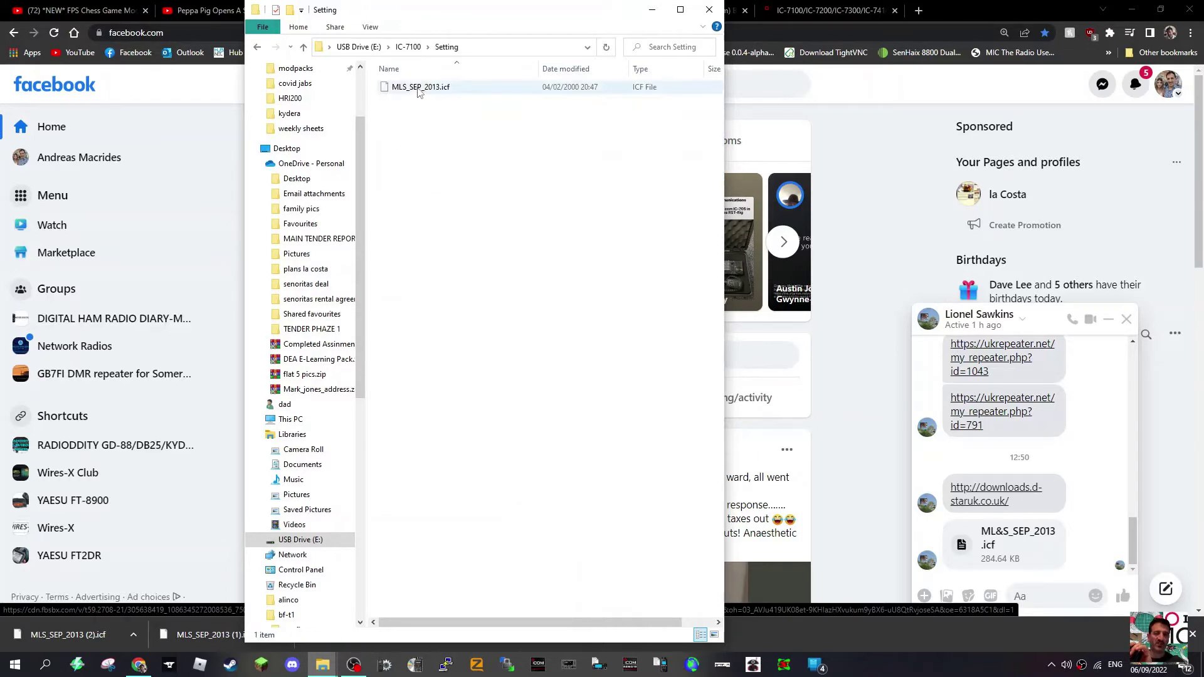
Navigate back up to the USB Drive (E:) root
{"action": "left_click", "coordinate": [303, 48]}
{"action": "left_click", "coordinate": [304, 47]}
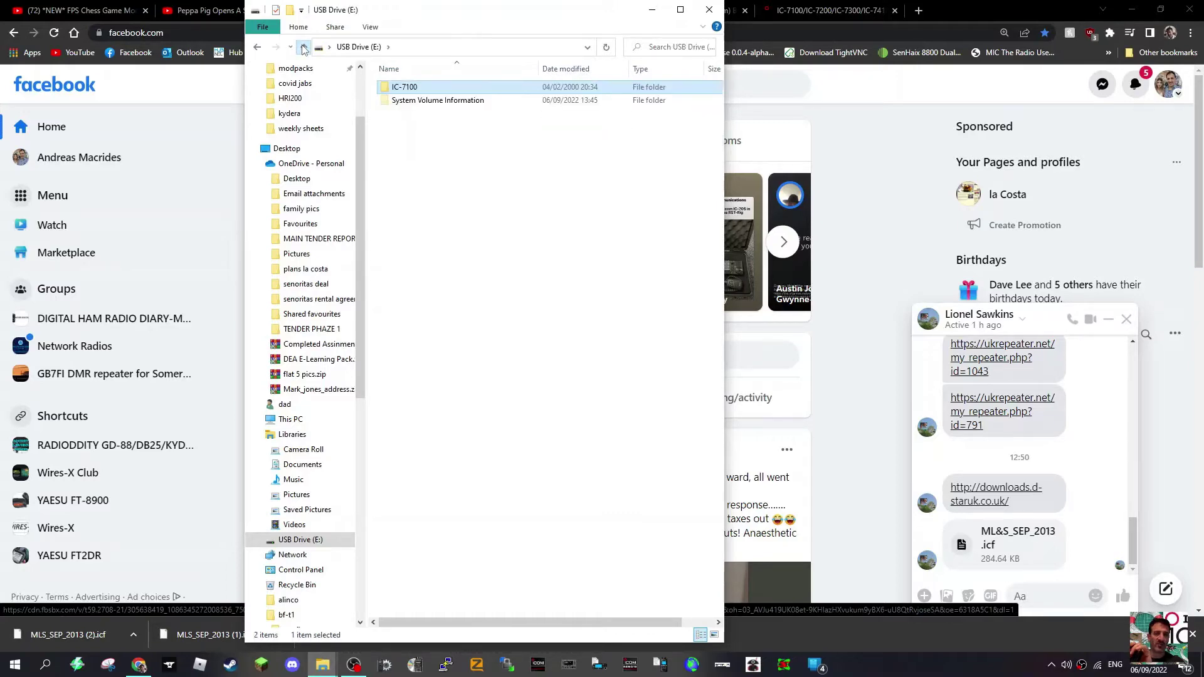
{"action": "left_click", "coordinate": [303, 48]}
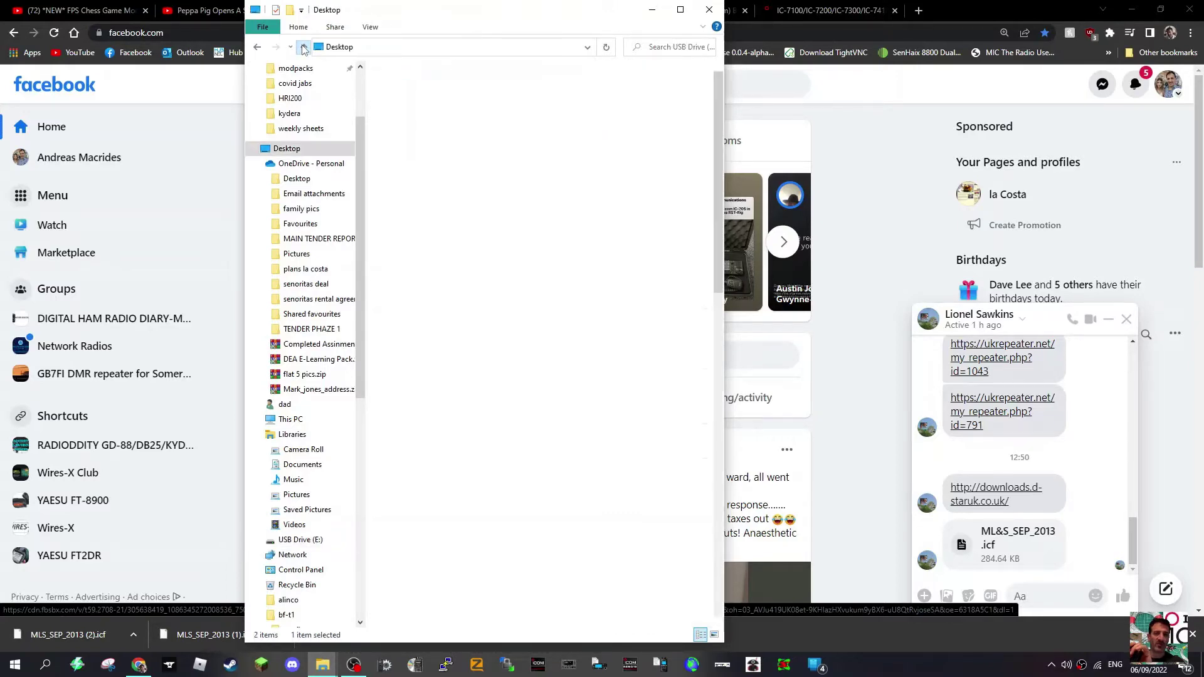
{"action": "left_click", "coordinate": [258, 48]}
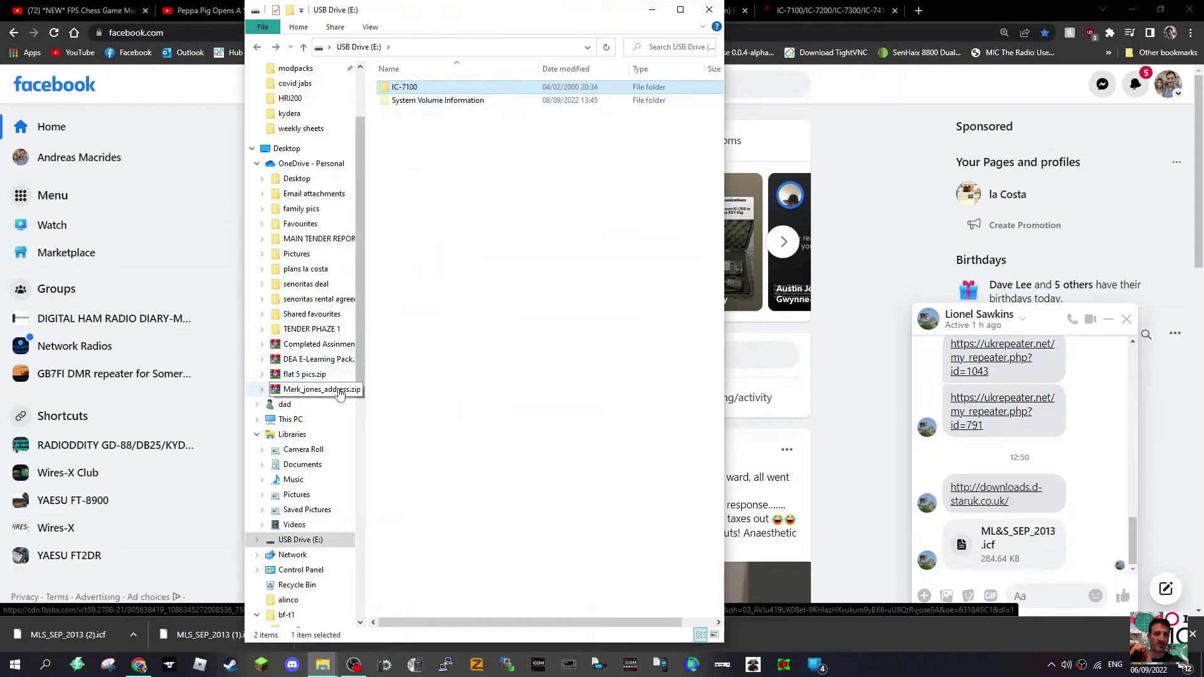
Copy MLS_SEP_2013 (2).icf from Downloads and paste it onto USB Drive (E:)
{"action": "left_click", "coordinate": [136, 635]}
{"action": "left_click", "coordinate": [166, 595]}
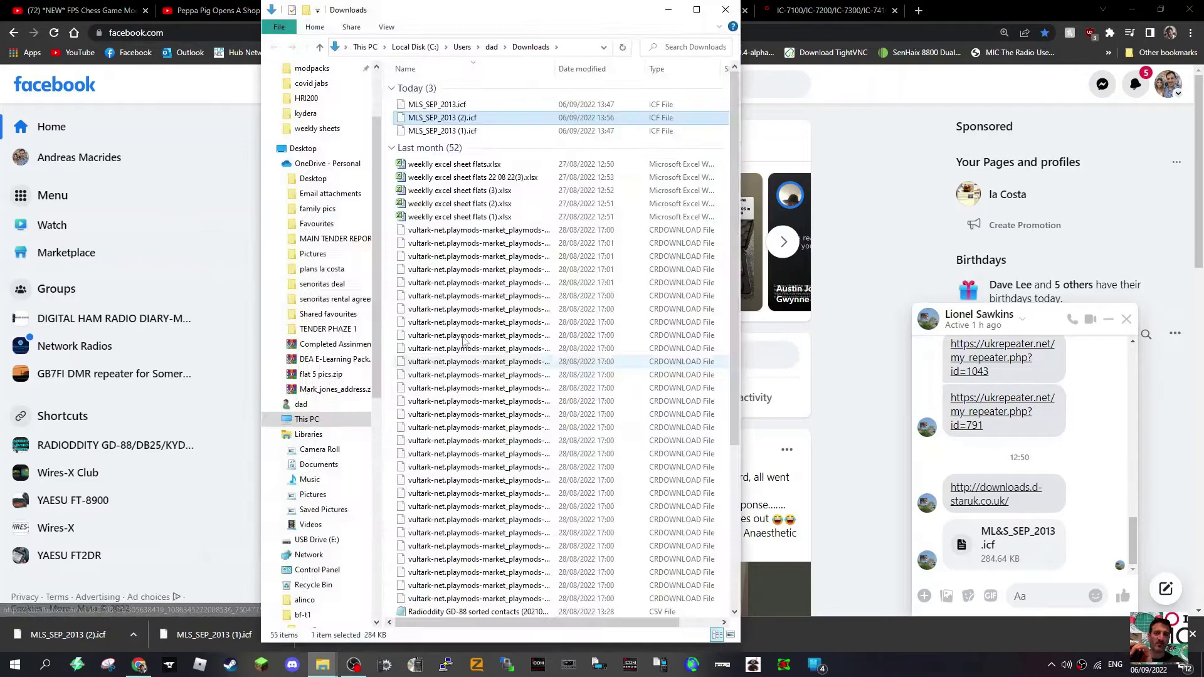
{"action": "right_click", "coordinate": [455, 118]}
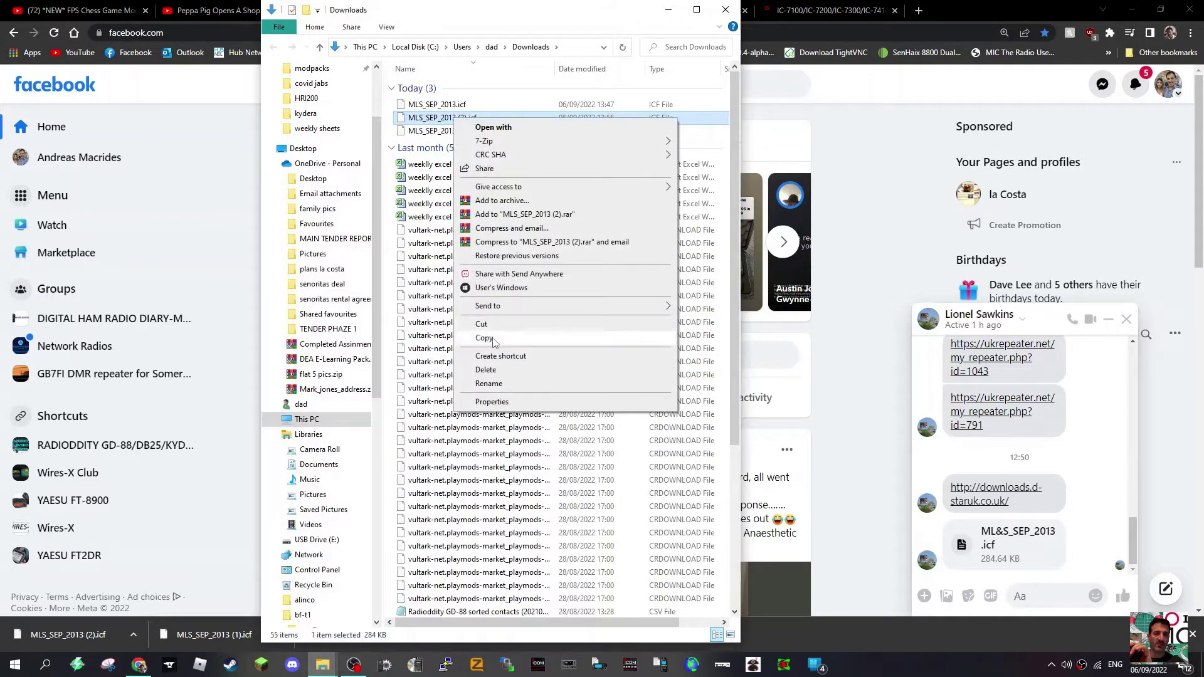
{"action": "left_click", "coordinate": [494, 340]}
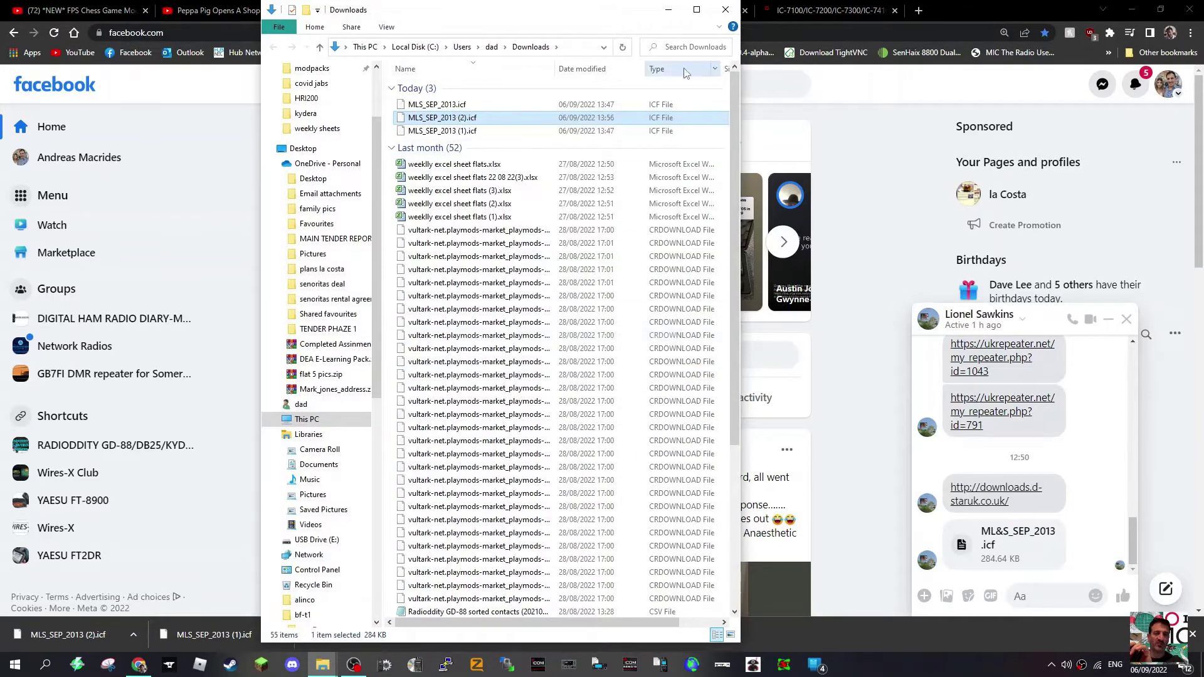
{"action": "left_click", "coordinate": [320, 540]}
{"action": "right_click", "coordinate": [476, 168]}
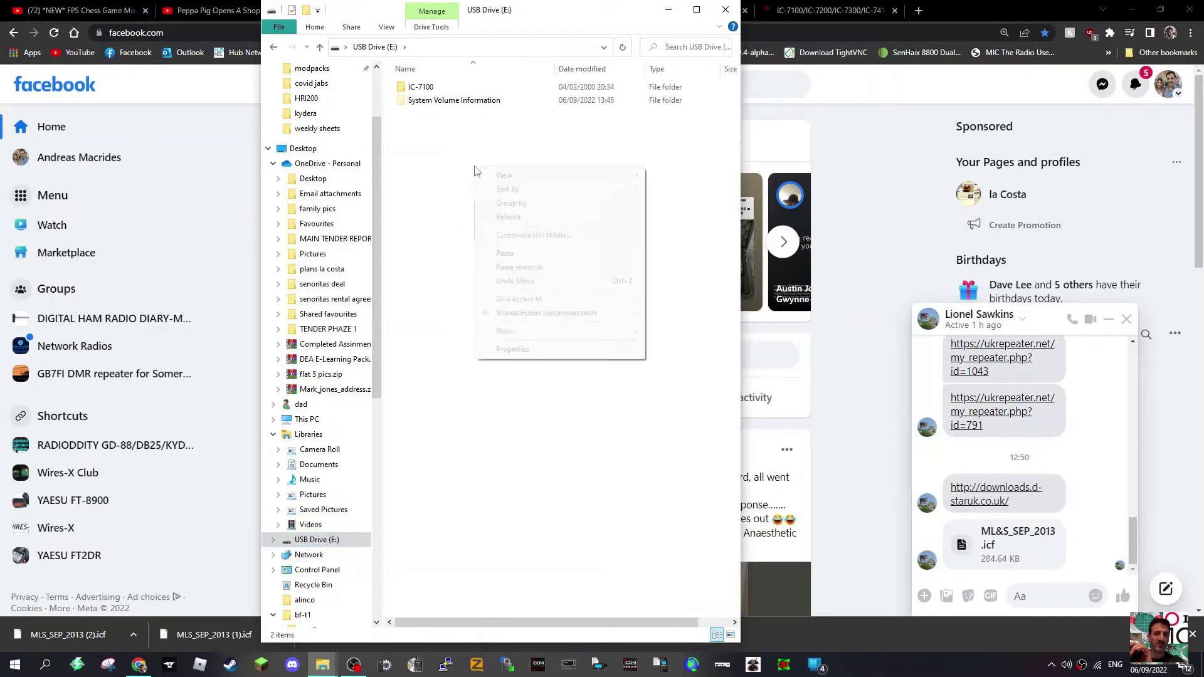
{"action": "left_click", "coordinate": [506, 254]}
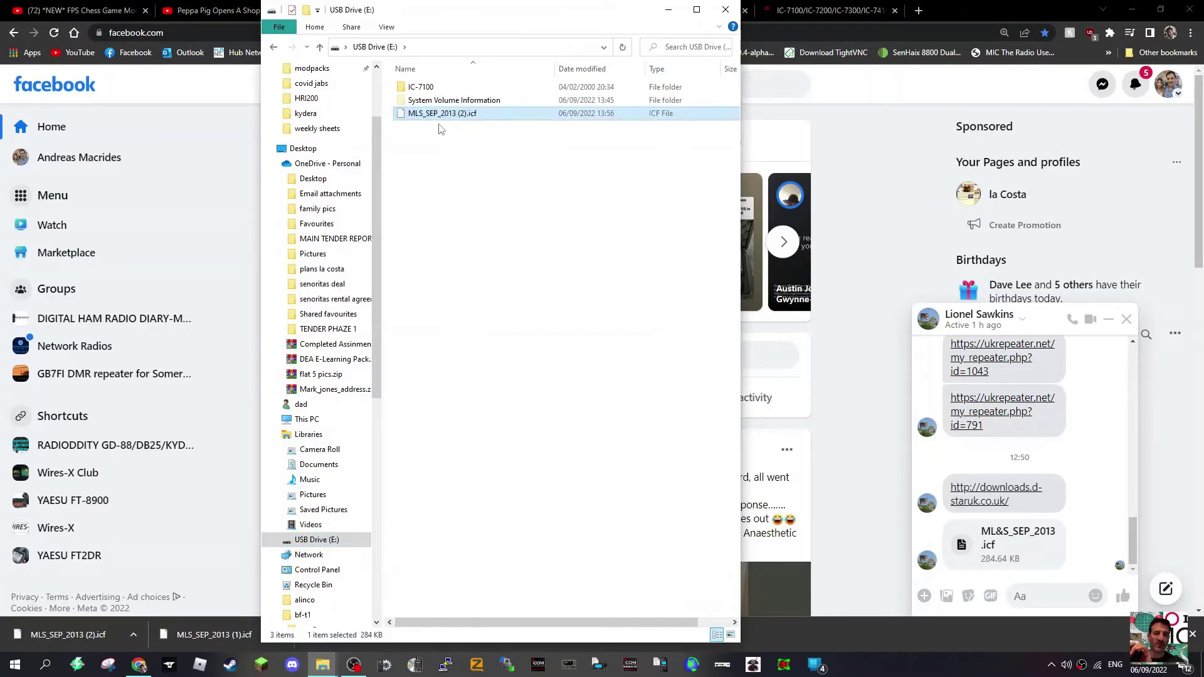
Move MLS_SEP_2013 (2).icf into IC-7100\Setting and open Setting to confirm both files
{"action": "left_click_drag", "start_coordinate": [434, 116], "coordinate": [430, 89]}
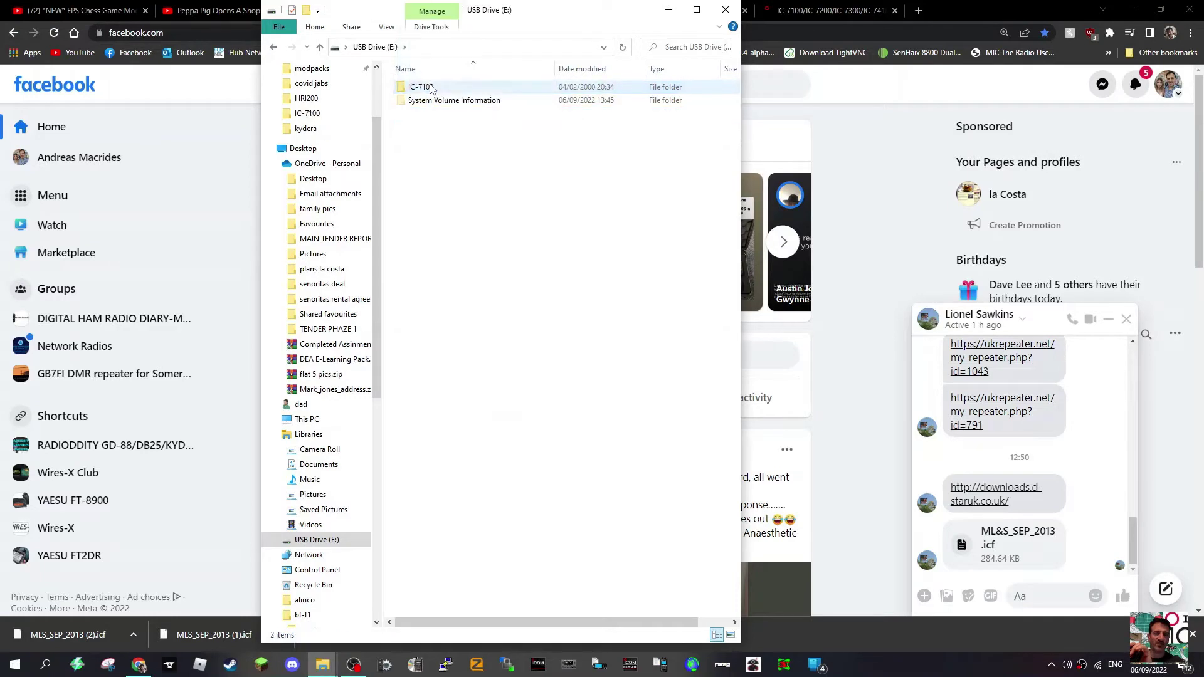
{"action": "double_click", "coordinate": [430, 89]}
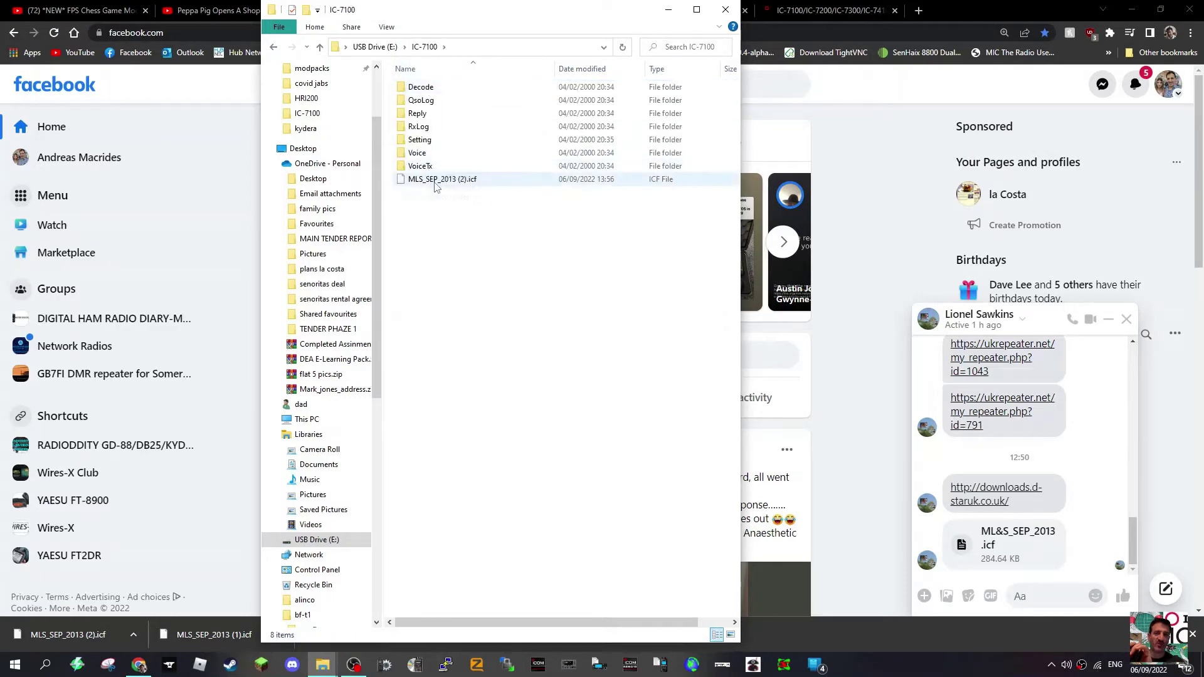
{"action": "left_click", "coordinate": [436, 181]}
{"action": "left_click_drag", "start_coordinate": [435, 187], "coordinate": [421, 145]}
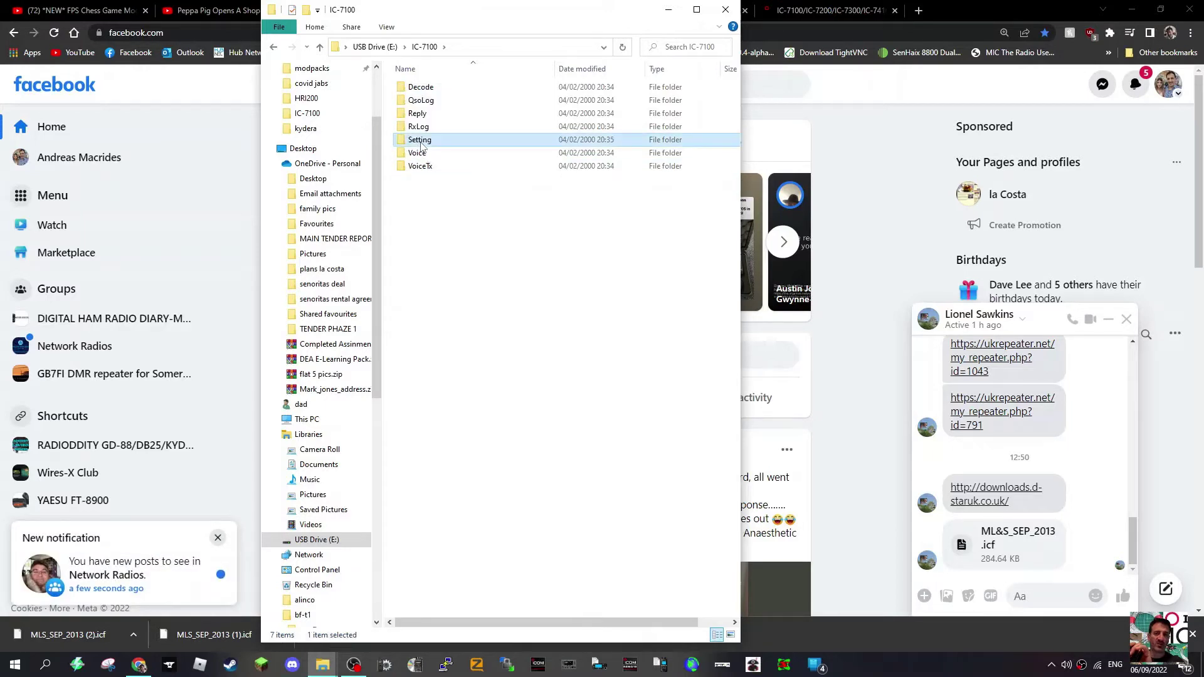
{"action": "double_click", "coordinate": [422, 143]}
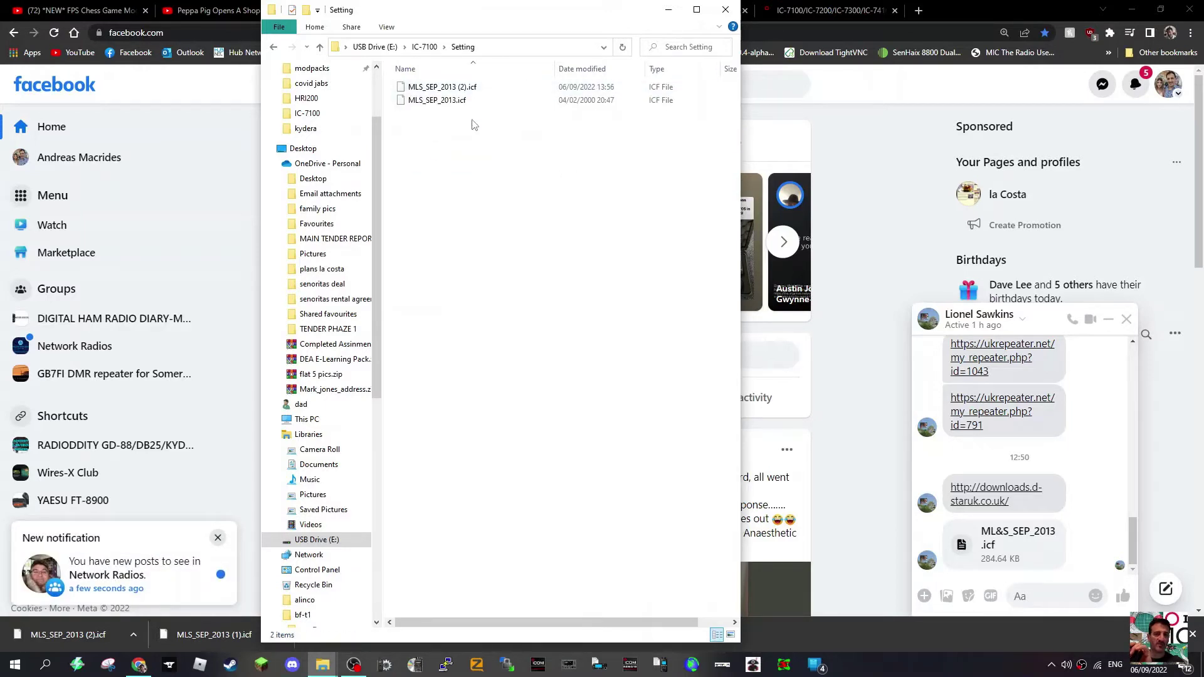